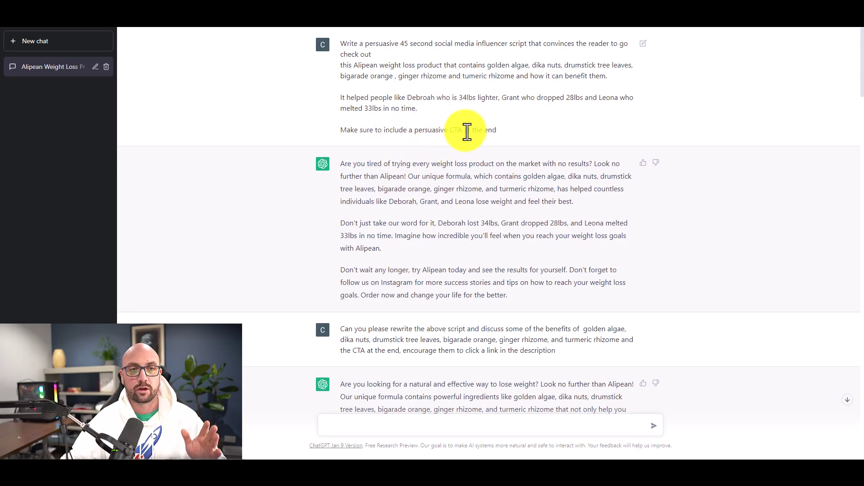
scroll(482, 125, down, 2)
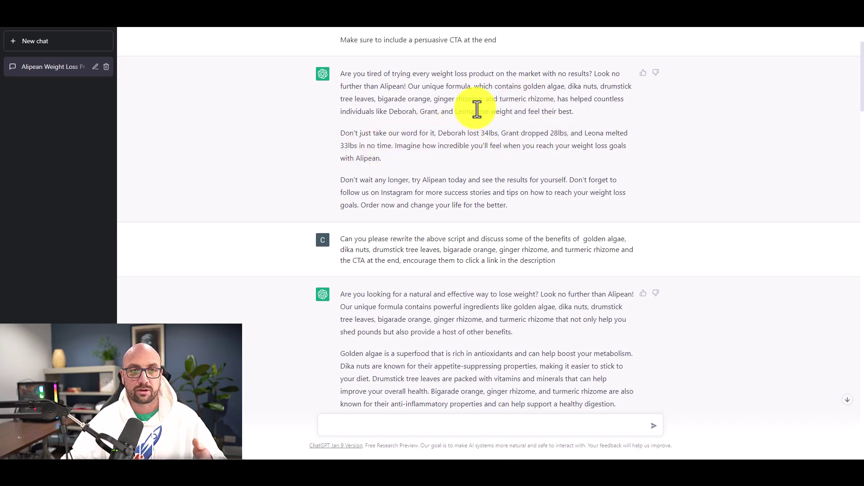
scroll(466, 148, down, 1)
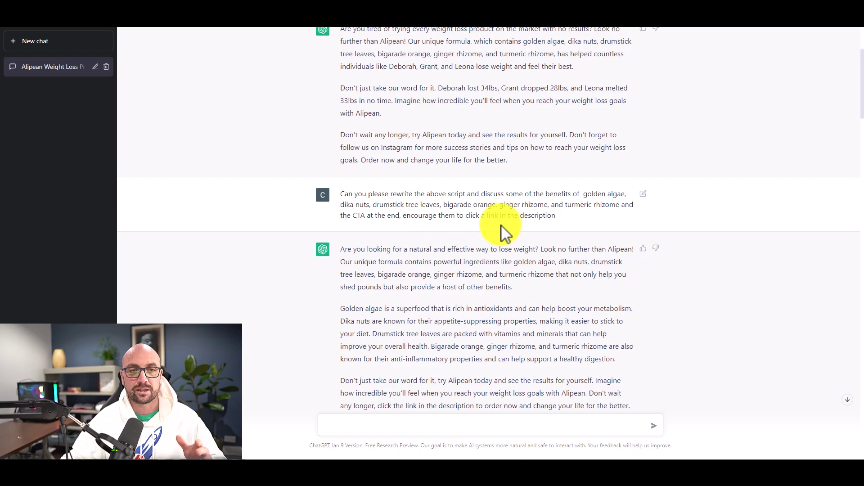
scroll(557, 216, down, 2)
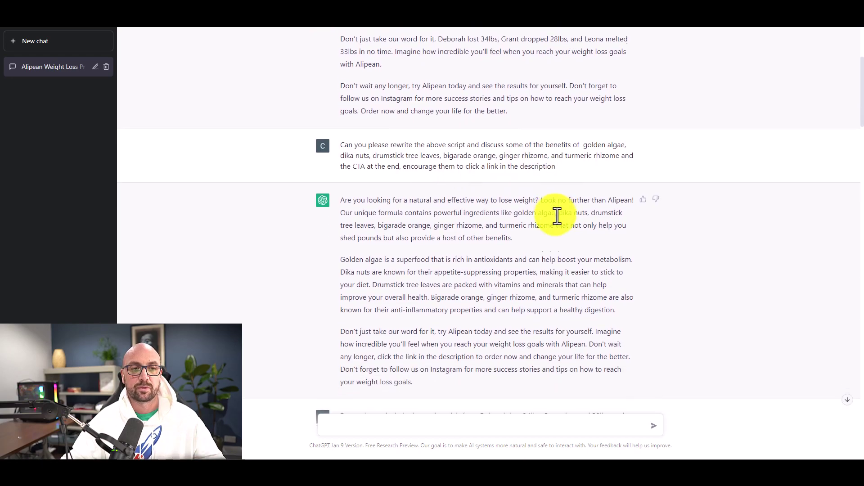
scroll(473, 196, down, 1)
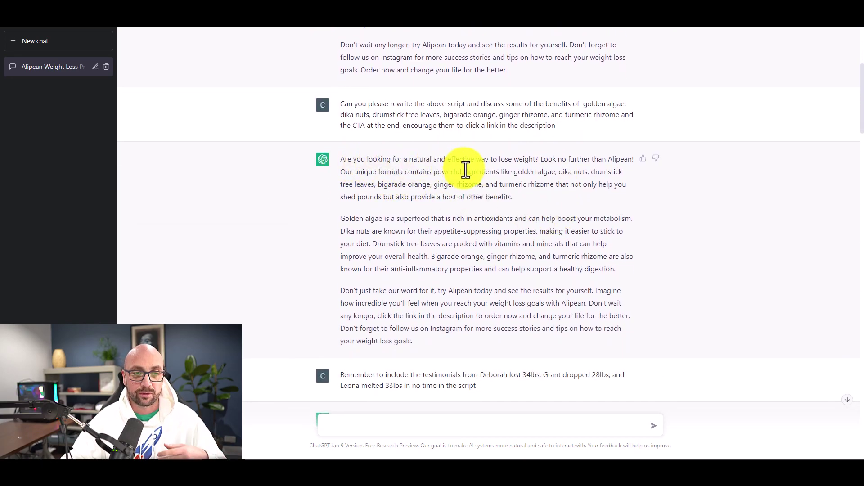
scroll(473, 200, down, 1)
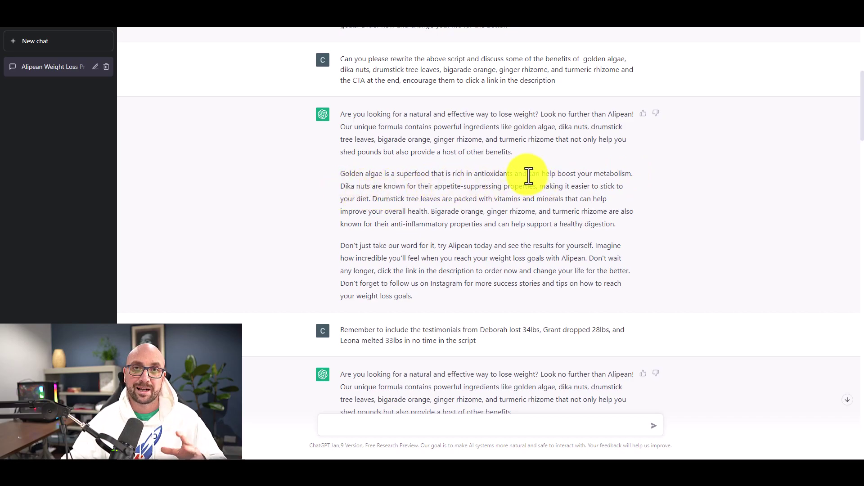
scroll(527, 176, down, 2)
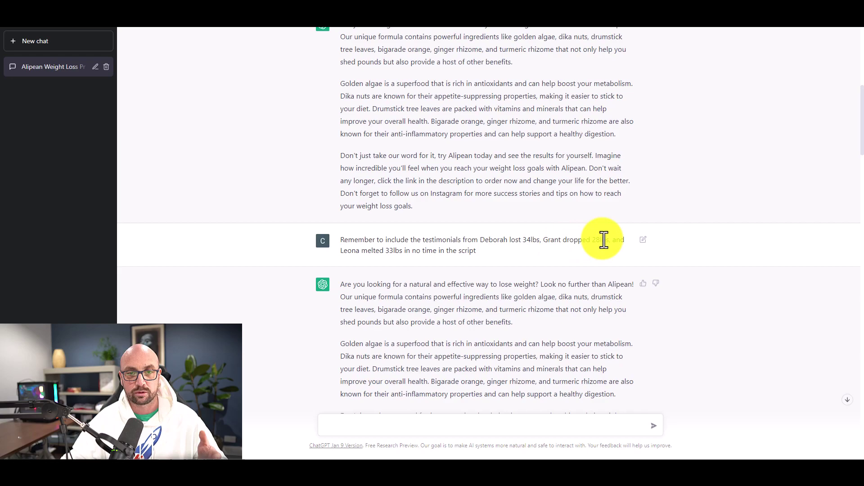
scroll(604, 240, down, 1)
scroll(579, 241, down, 1)
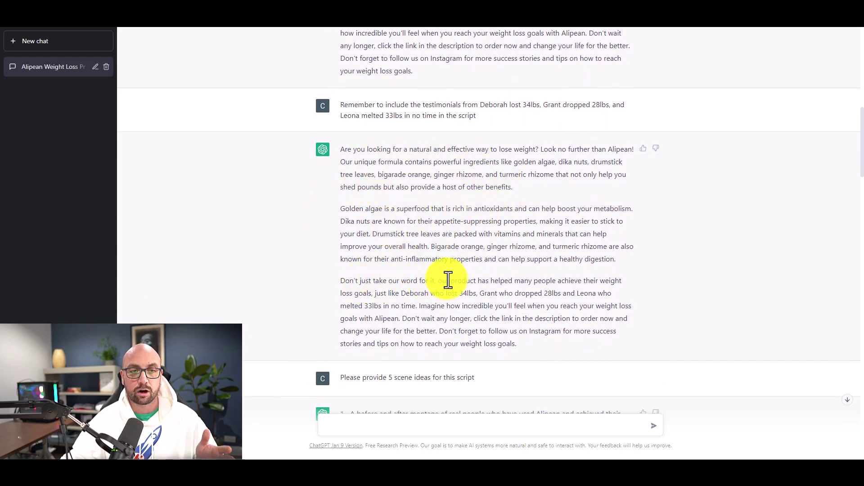
scroll(449, 280, down, 1)
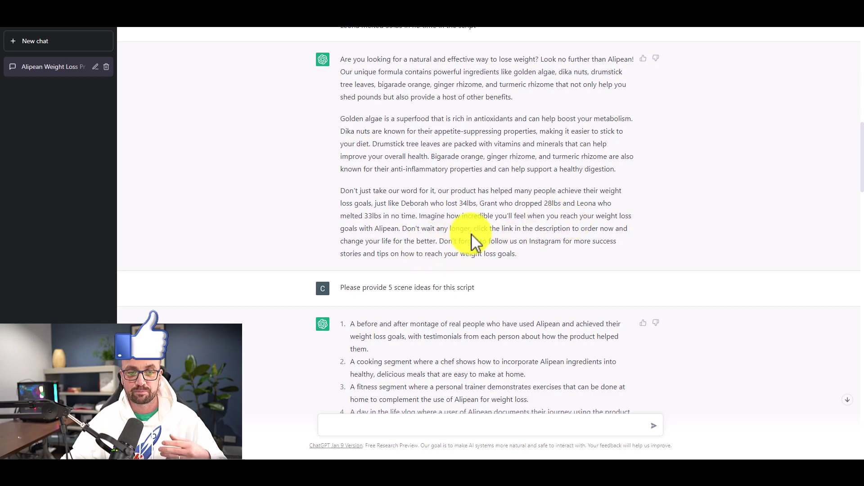
scroll(489, 230, down, 1)
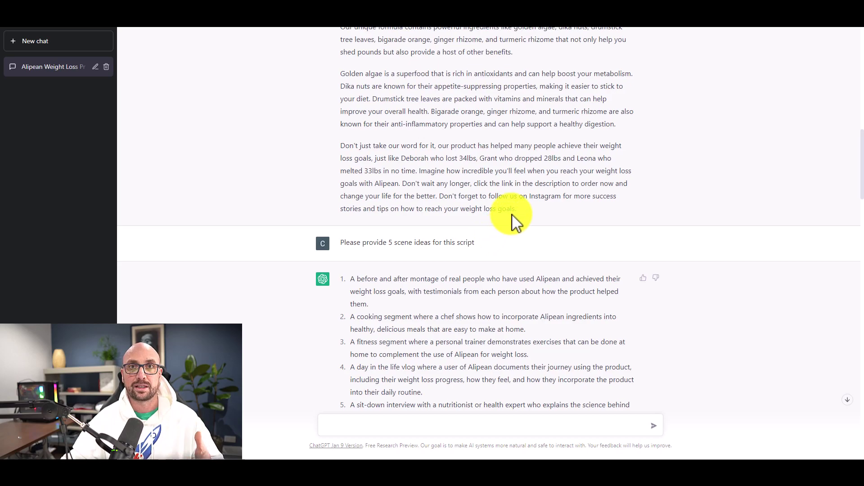
scroll(513, 218, down, 1)
scroll(518, 216, down, 1)
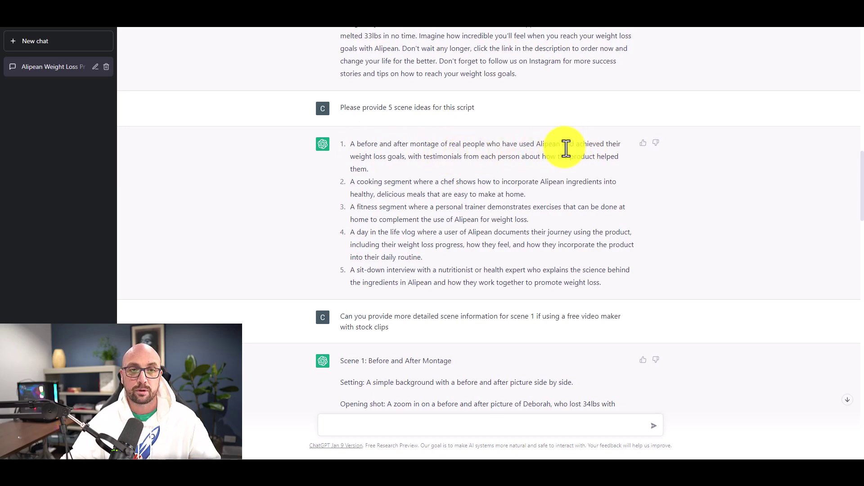
scroll(562, 146, down, 1)
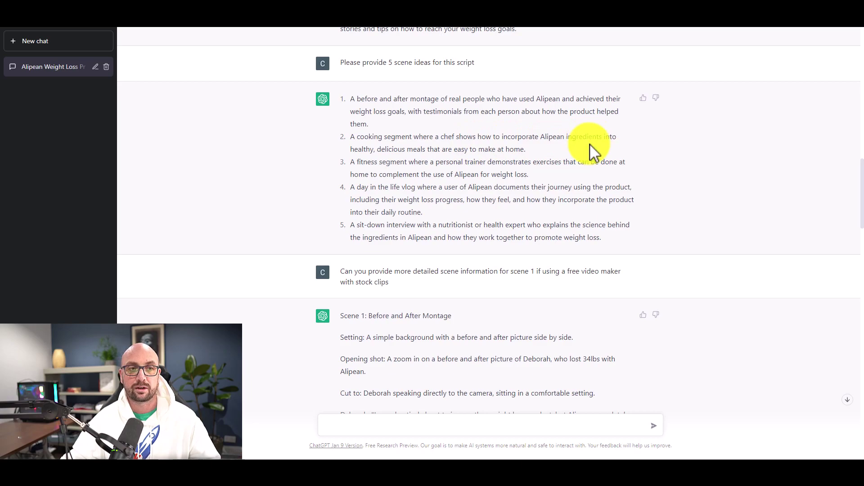
scroll(439, 148, down, 1)
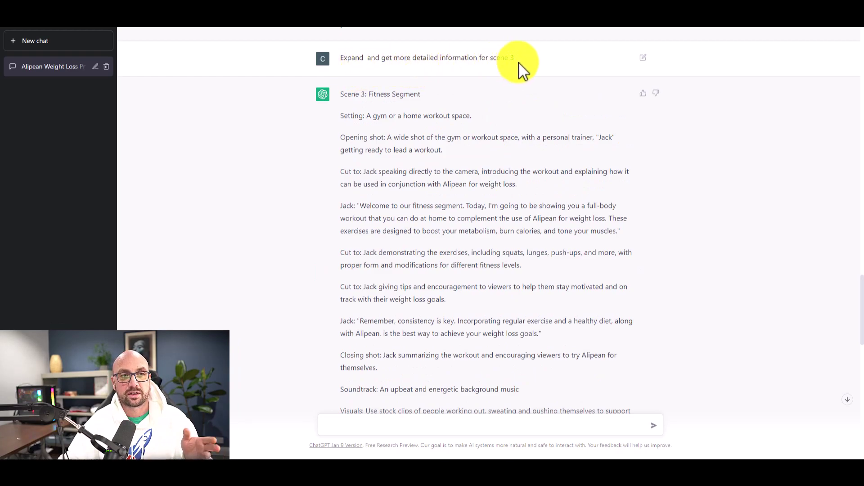
drag(340, 95, 413, 94)
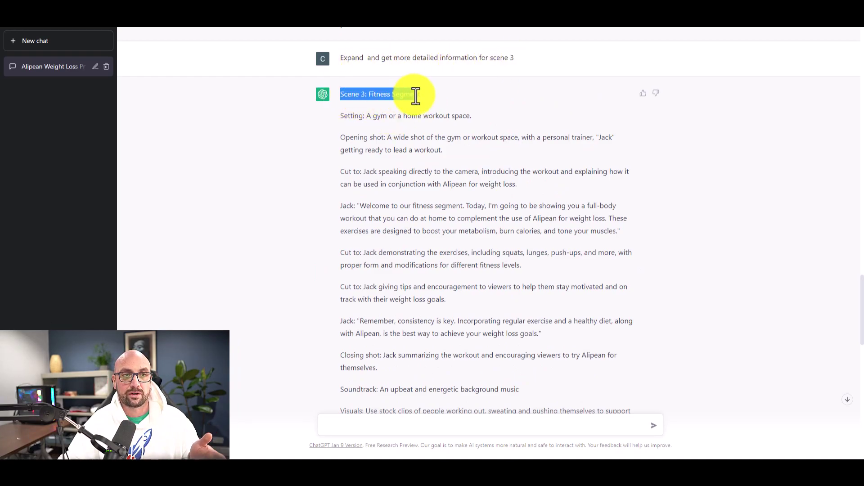
drag(343, 116, 458, 113)
scroll(473, 116, down, 1)
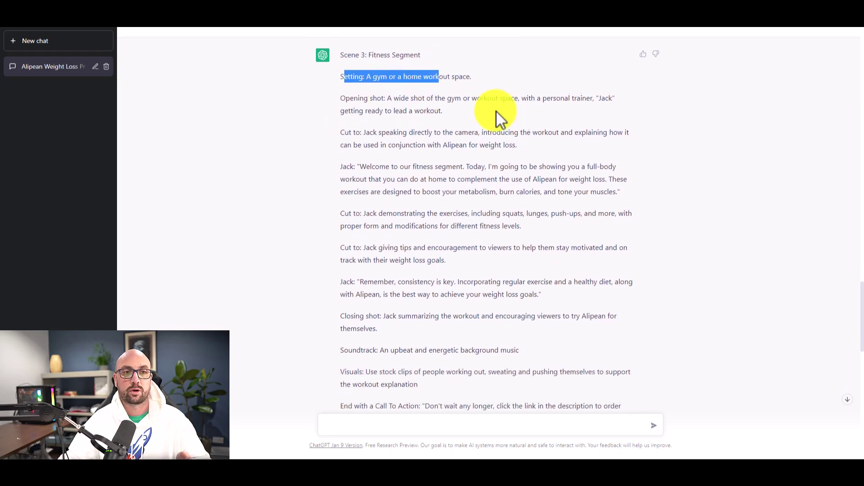
mouse_move(340, 92)
mouse_down()
mouse_move(421, 91)
mouse_move(405, 94)
mouse_up()
click(405, 94)
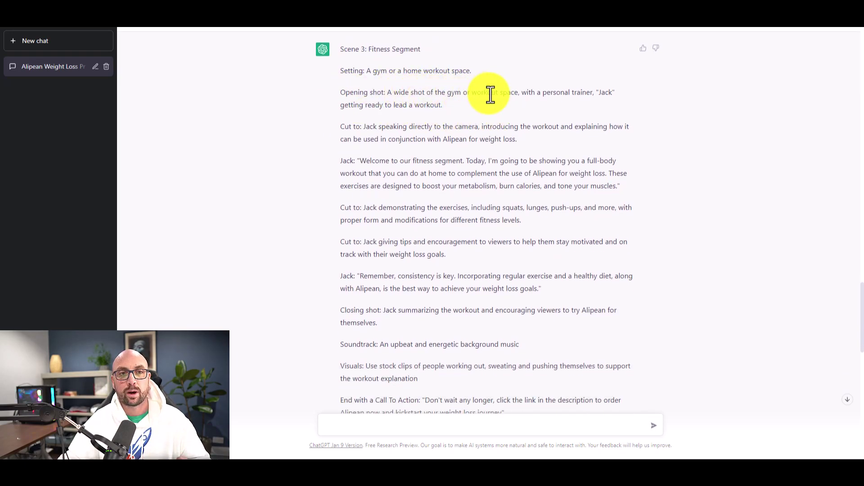
scroll(510, 95, down, 1)
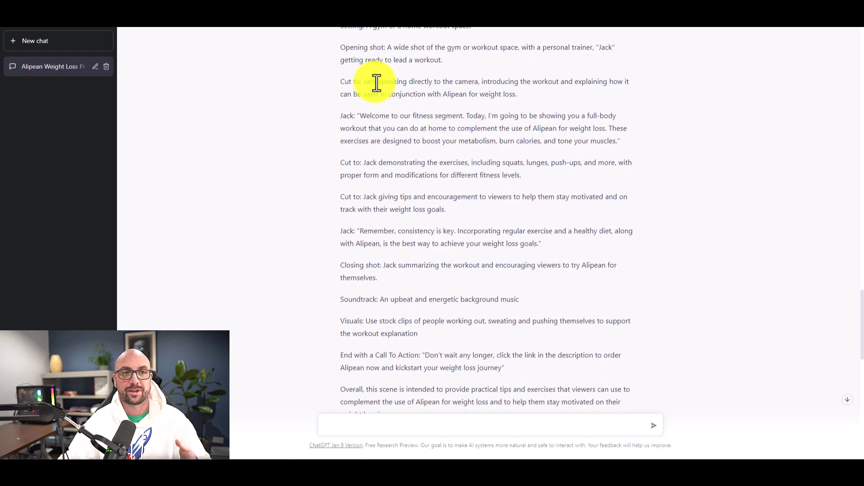
drag(617, 47, 601, 47)
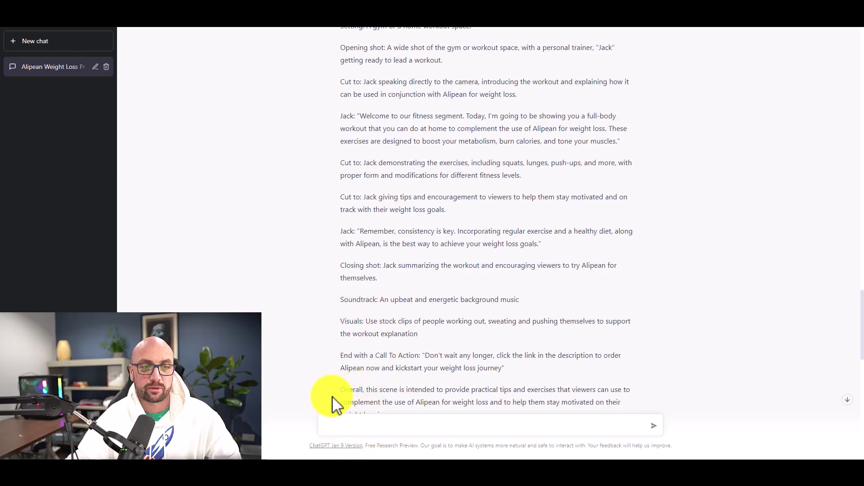
drag(360, 390, 590, 425)
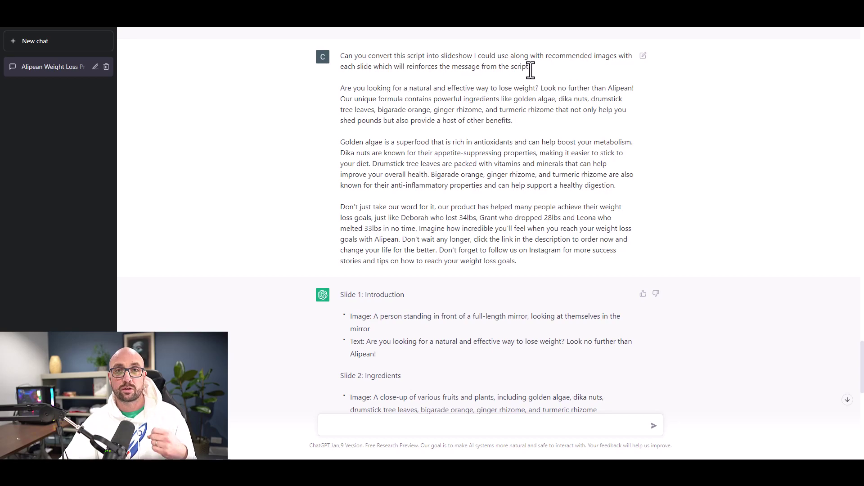
scroll(531, 69, down, 1)
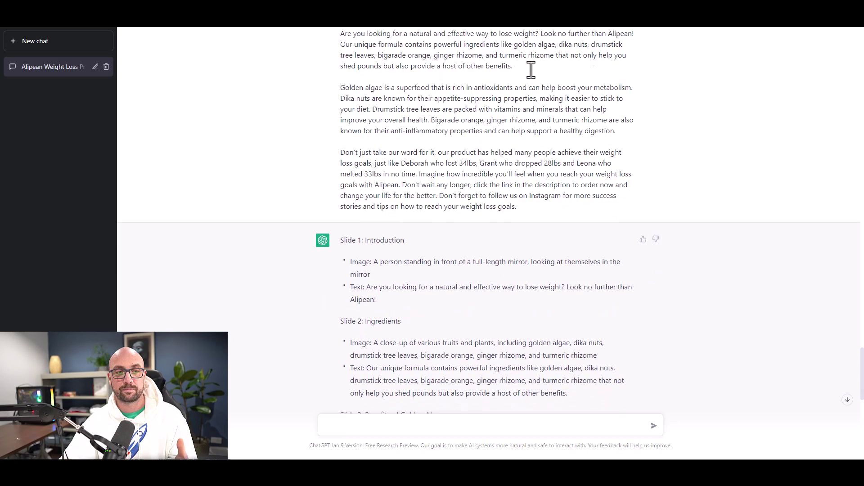
scroll(500, 73, down, 2)
scroll(379, 108, down, 1)
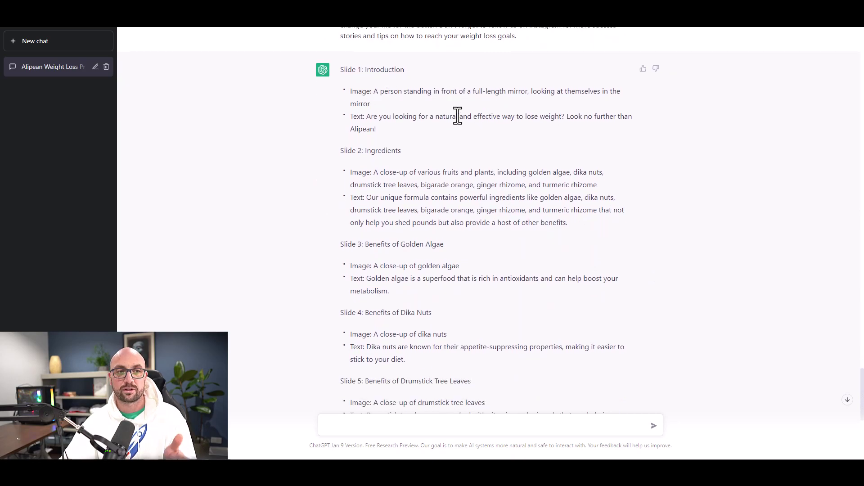
scroll(446, 113, down, 1)
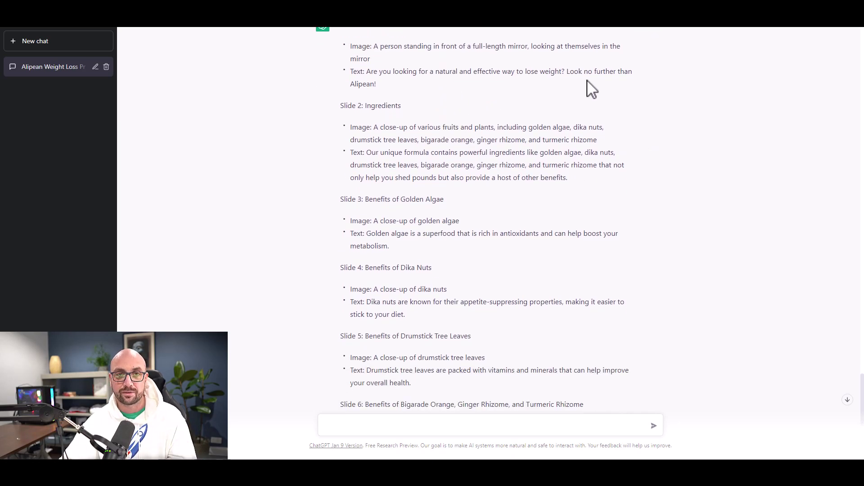
scroll(577, 74, down, 1)
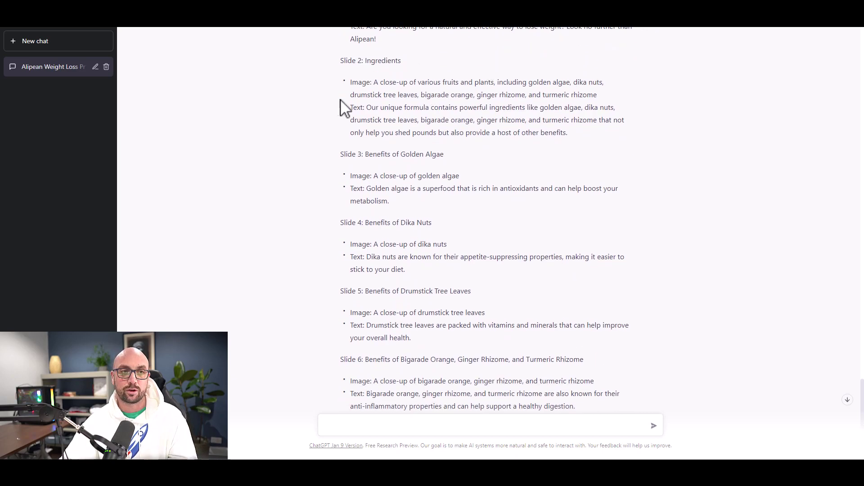
scroll(395, 134, down, 1)
scroll(440, 114, down, 1)
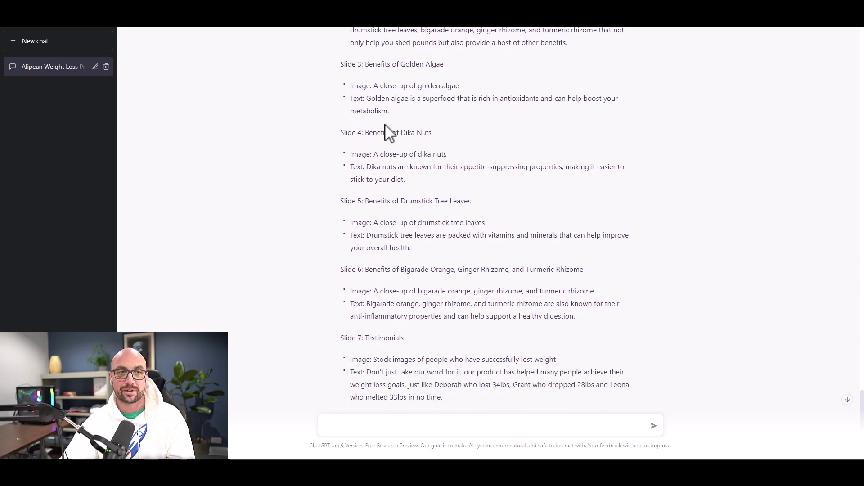
scroll(386, 131, down, 1)
scroll(444, 135, down, 1)
scroll(399, 158, down, 1)
scroll(408, 181, down, 1)
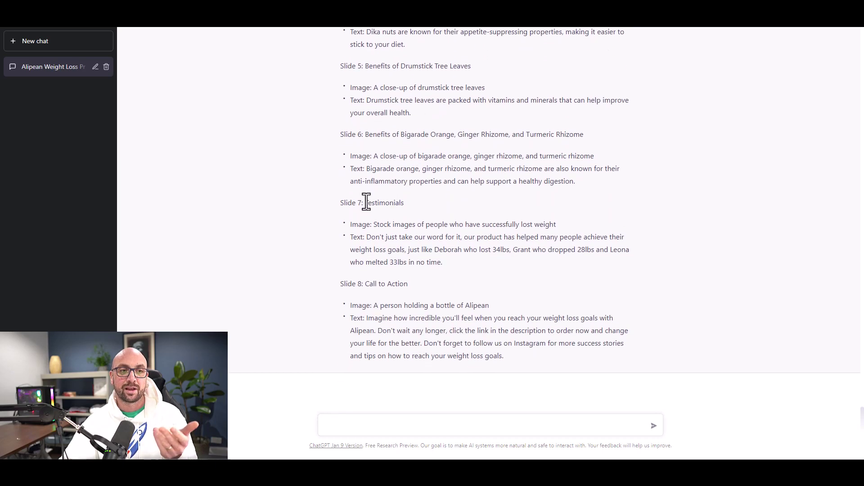